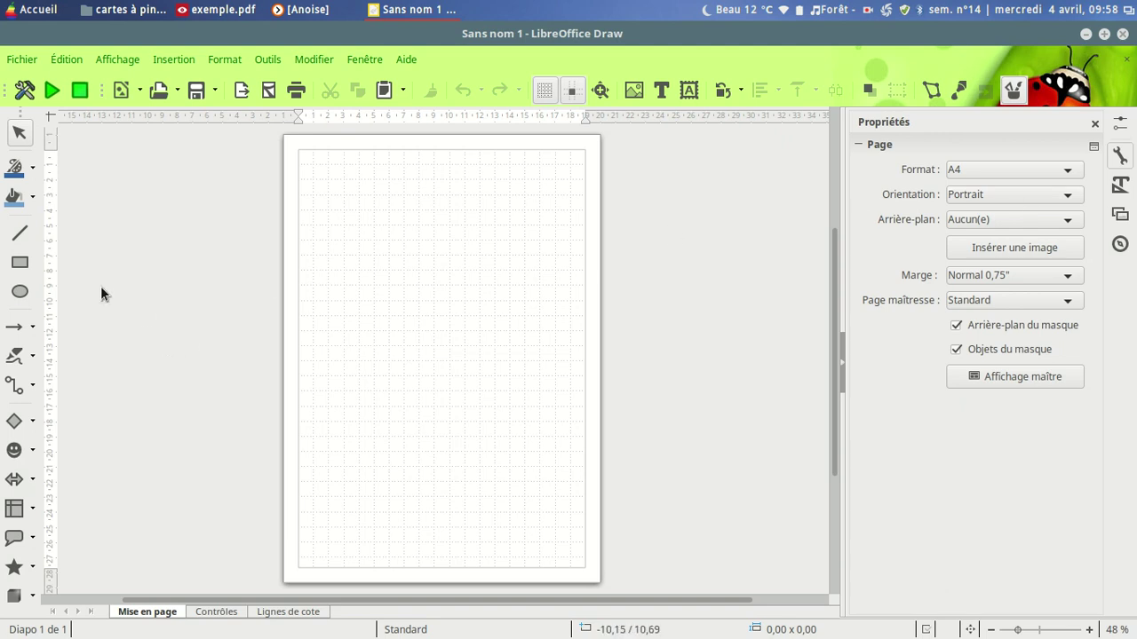
# Draw a horizontal line about 19 cm long between the side margins near mid-page and apply the Tiret fin line style
pyautogui.click(21, 235)
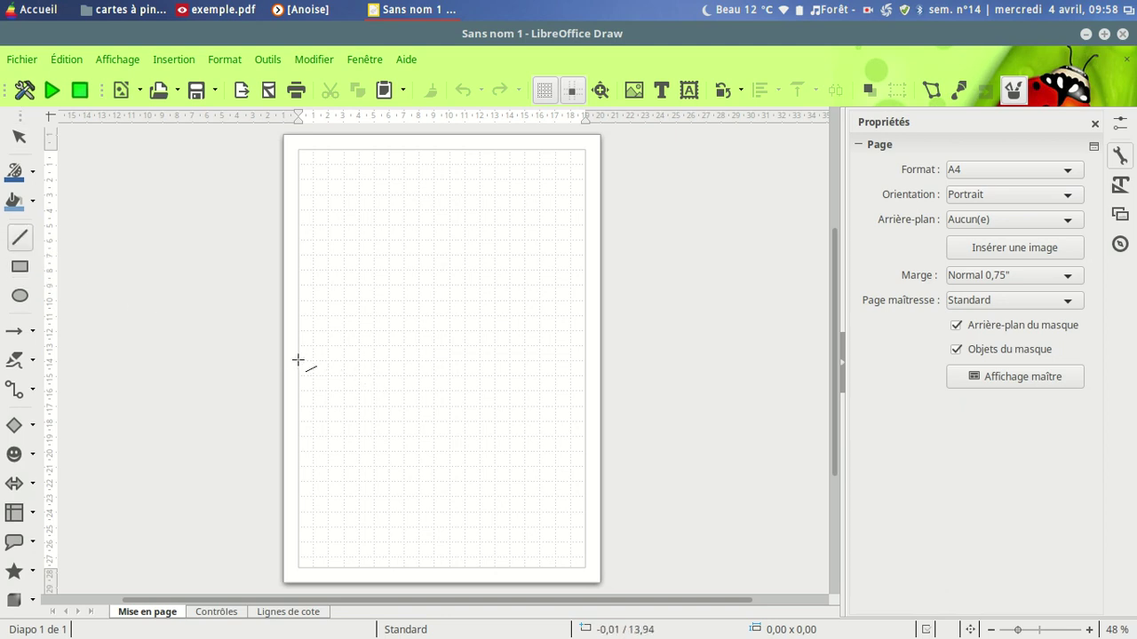
pyautogui.moveTo(298, 360); pyautogui.dragTo(582, 365)
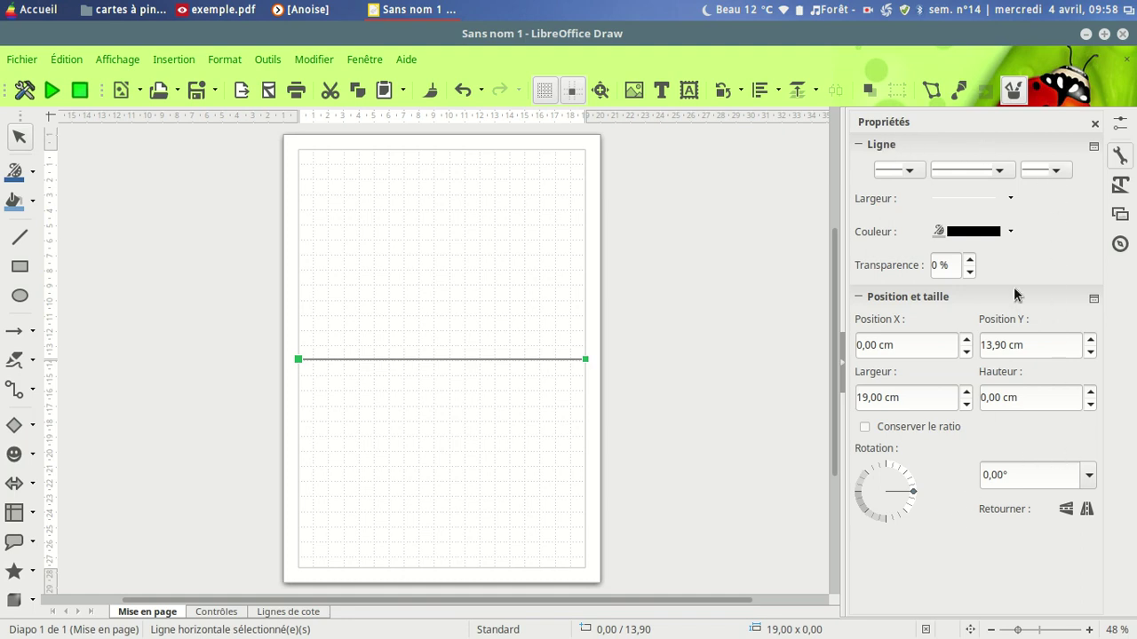
pyautogui.click(1000, 170)
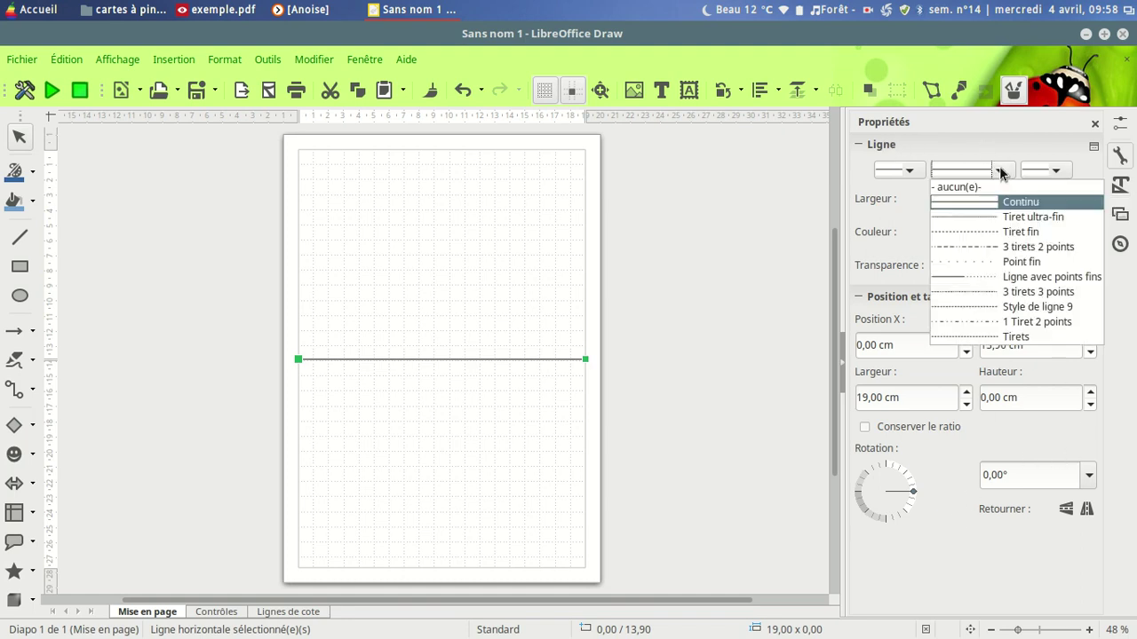
pyautogui.click(988, 231)
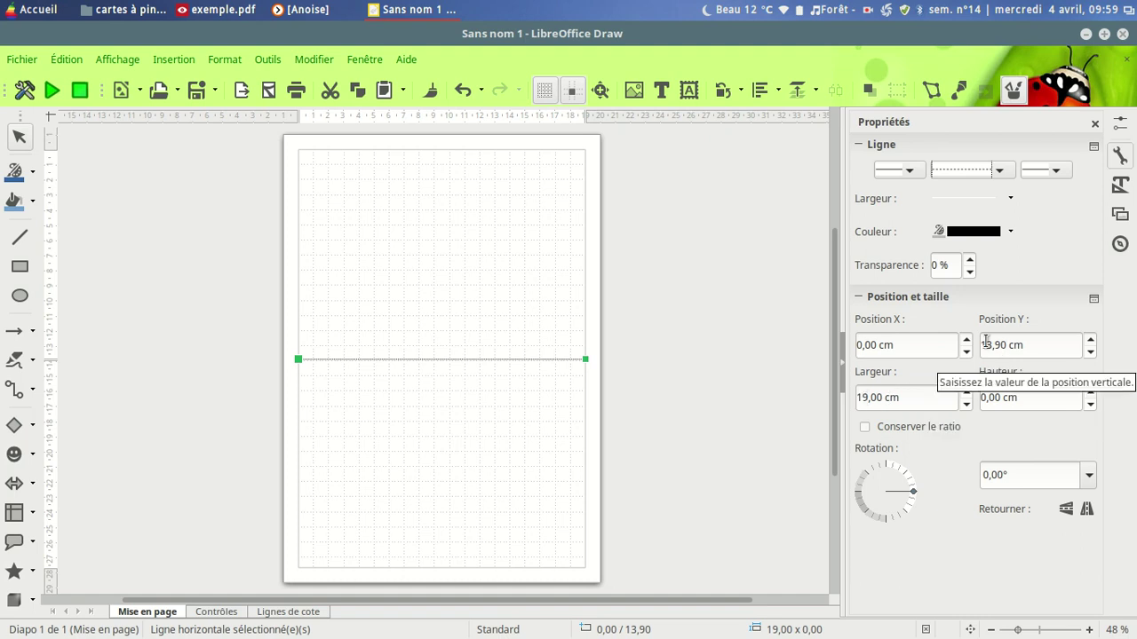
# Set the horizontal line's vertical position (Position Y) to 14 cm
pyautogui.moveTo(1006, 344); pyautogui.dragTo(981, 344)
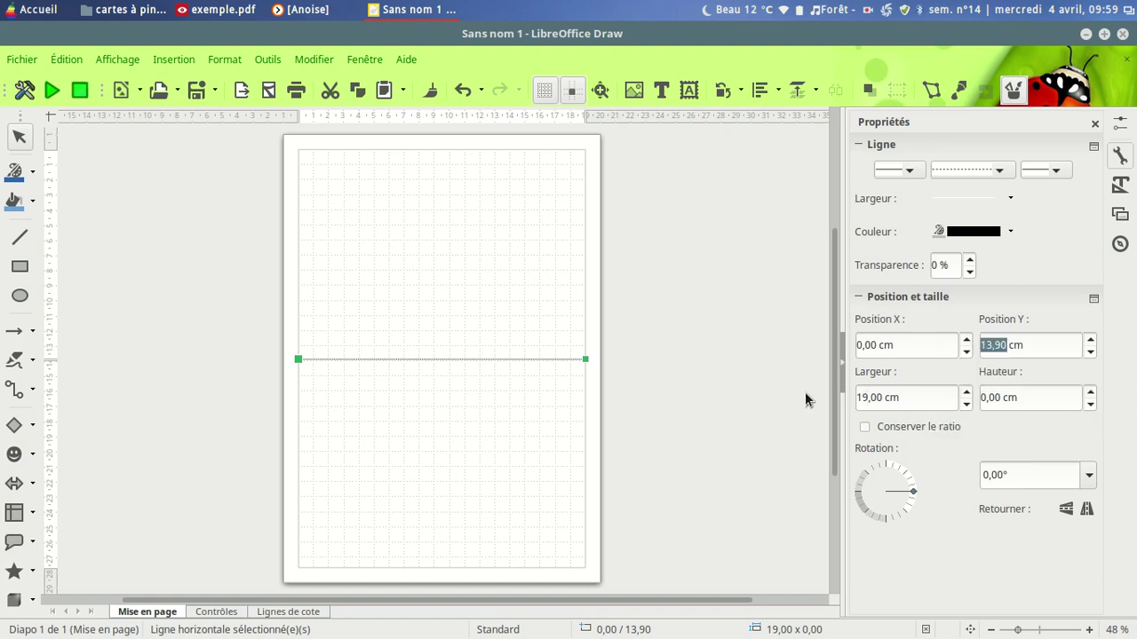
pyautogui.write('14')
pyautogui.press('Return')
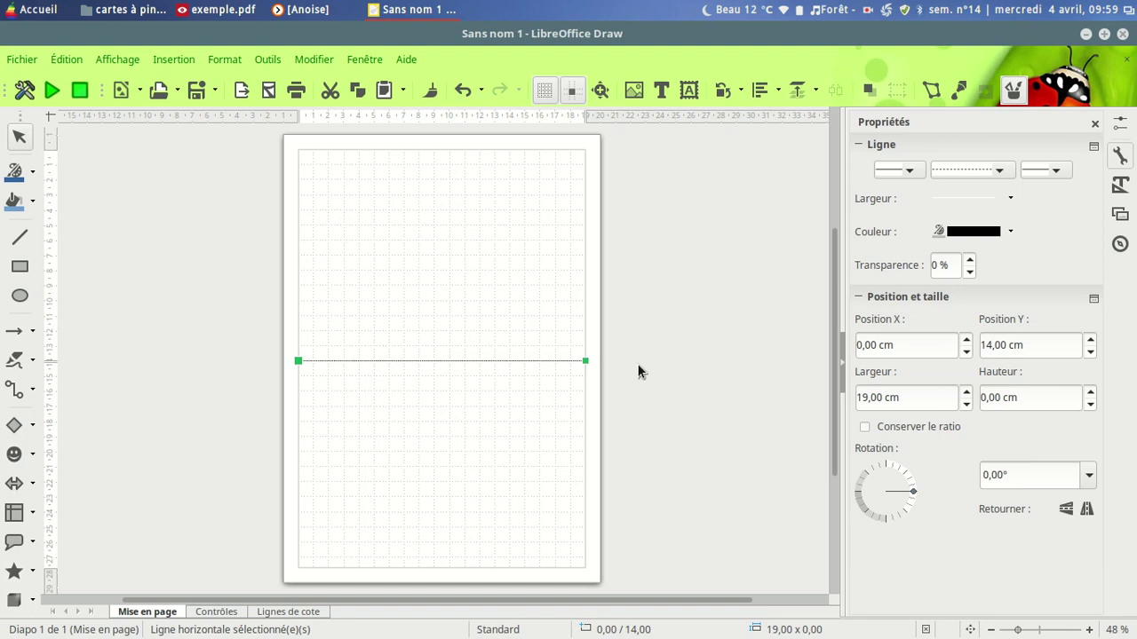
# Add a dimension line about 3.5 cm long along the upper margin, running inward from the page's right margin
pyautogui.click(19, 241)
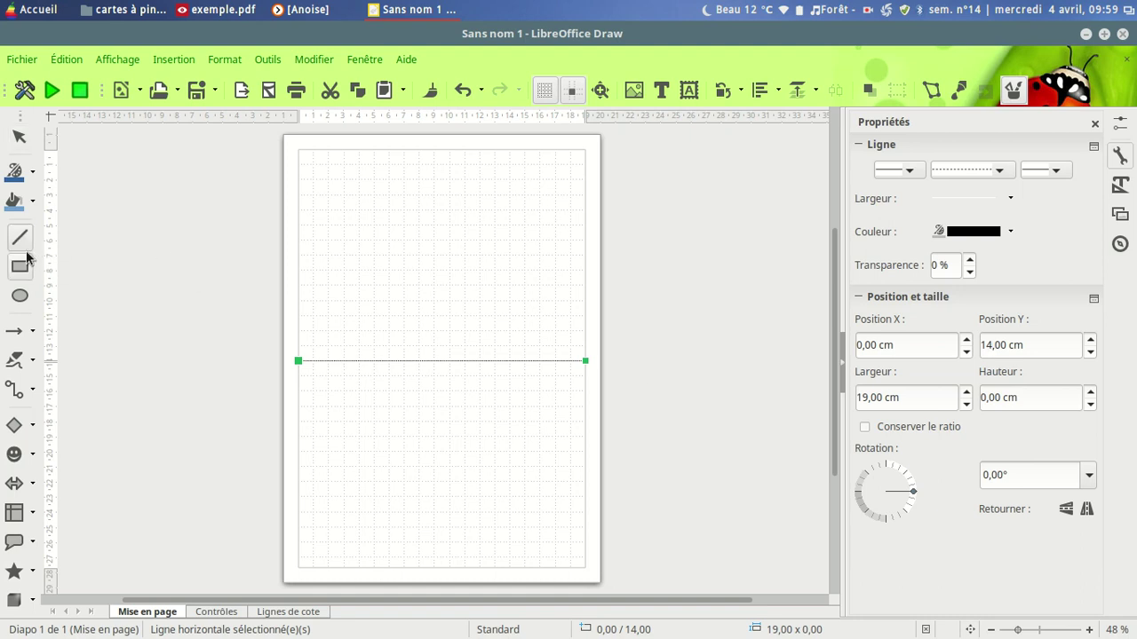
pyautogui.click(33, 332)
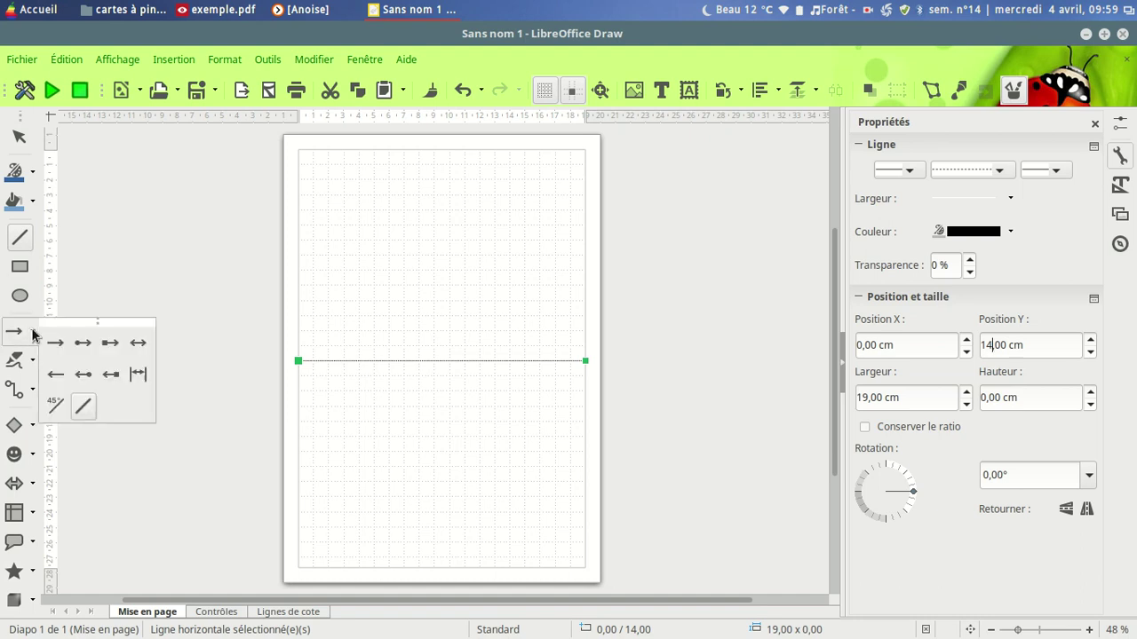
pyautogui.click(137, 376)
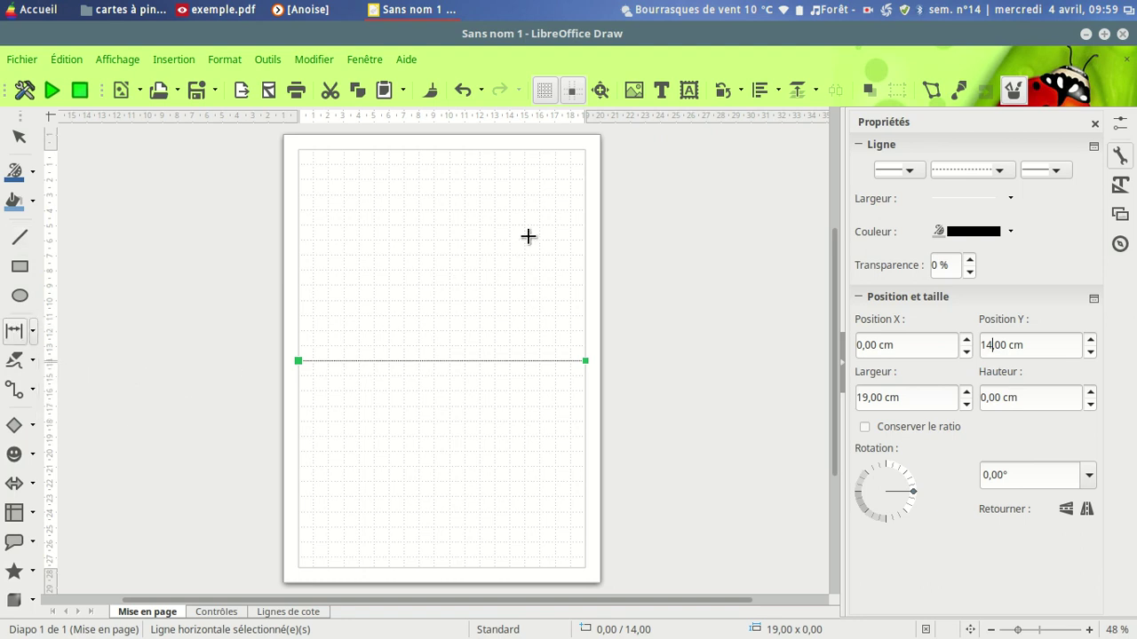
pyautogui.scroll(3, 535, 227)
pyautogui.keyDown('ctrl'); pyautogui.scroll(4, 536, 336); pyautogui.keyUp('ctrl')
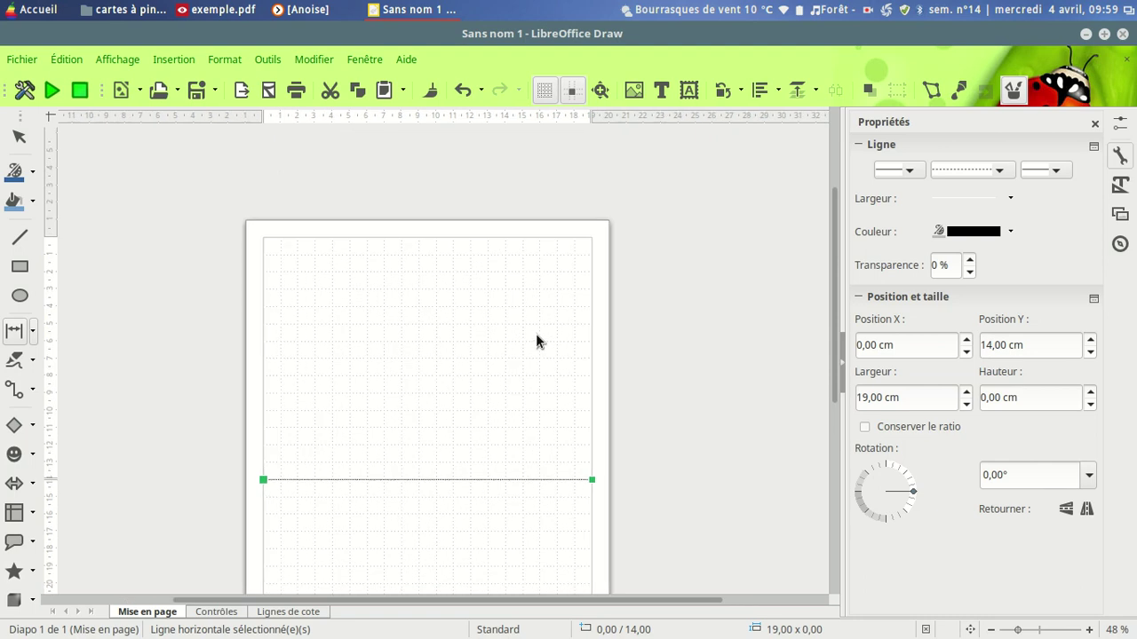
pyautogui.scroll(1, 538, 337)
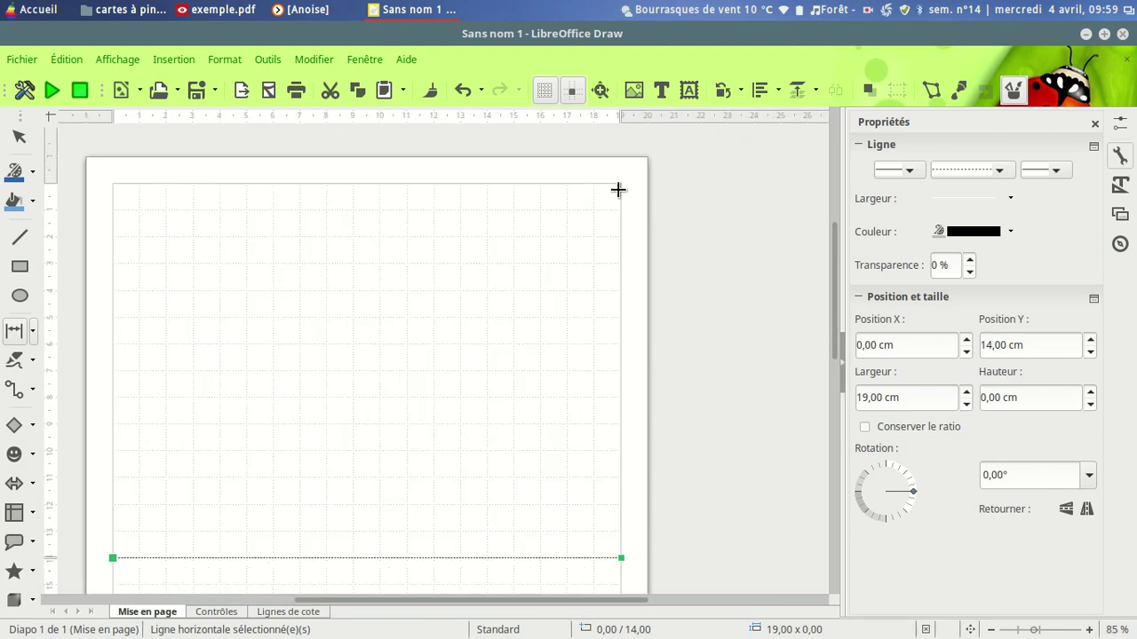
pyautogui.moveTo(620, 183); pyautogui.dragTo(527, 183)
pyautogui.click(734, 325)
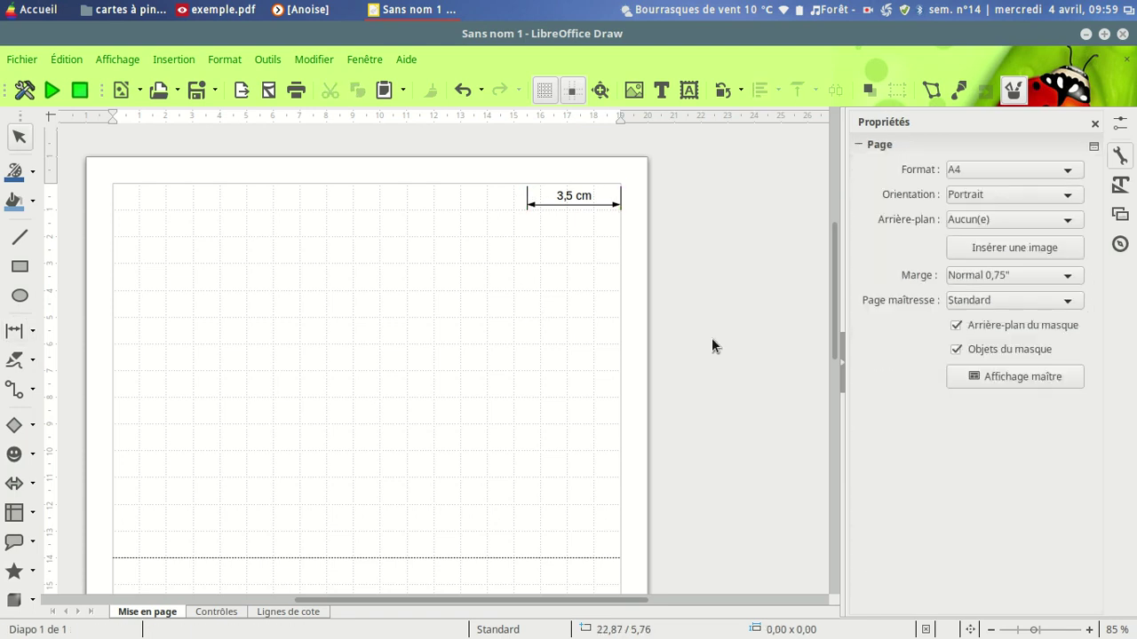
# Draw a vertical line about 27.7 cm long from the dimension line's inner end down to the lower page margin
pyautogui.click(21, 239)
pyautogui.moveTo(526, 184)
pyautogui.mouseDown()
pyautogui.moveTo(517, 411)
pyautogui.moveTo(528, 618)
pyautogui.mouseUp()
pyautogui.scroll(-8, 586, 470)
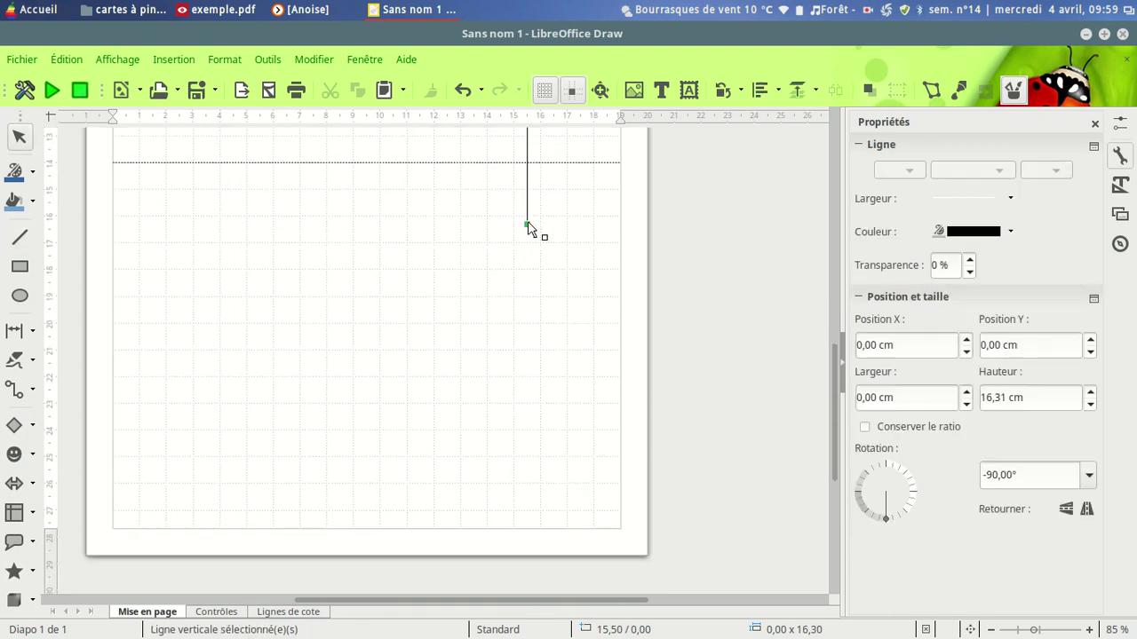
pyautogui.moveTo(530, 229); pyautogui.dragTo(528, 530)
# Format the vertical line with the Tiret fin style, a red colour and a 1.0 pt width
pyautogui.click(1003, 167)
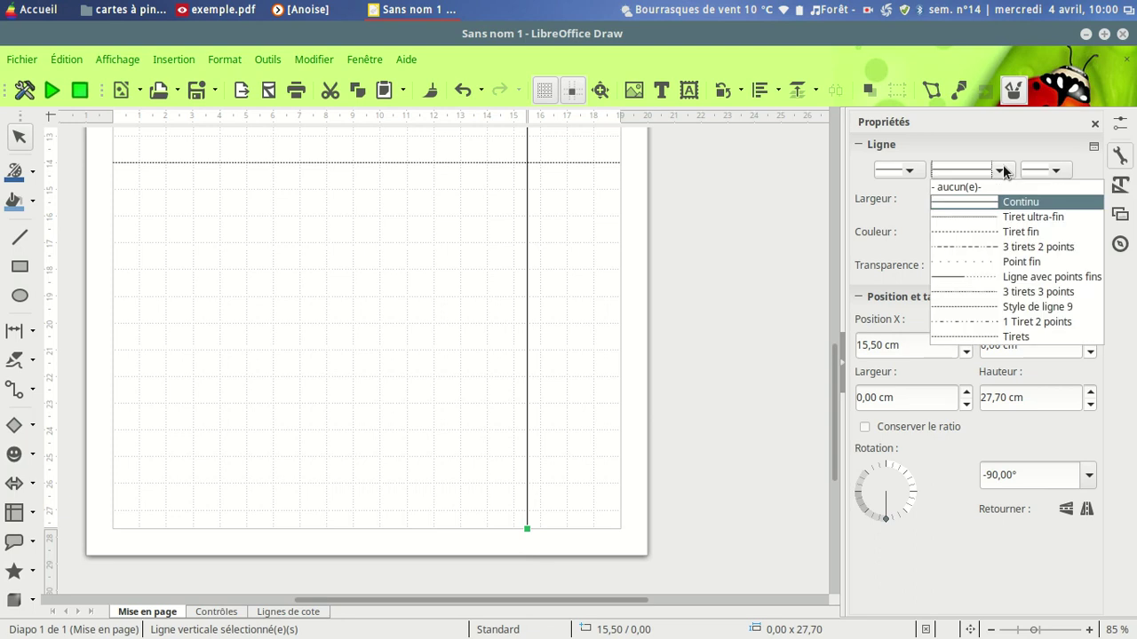
pyautogui.click(989, 233)
pyautogui.click(1009, 232)
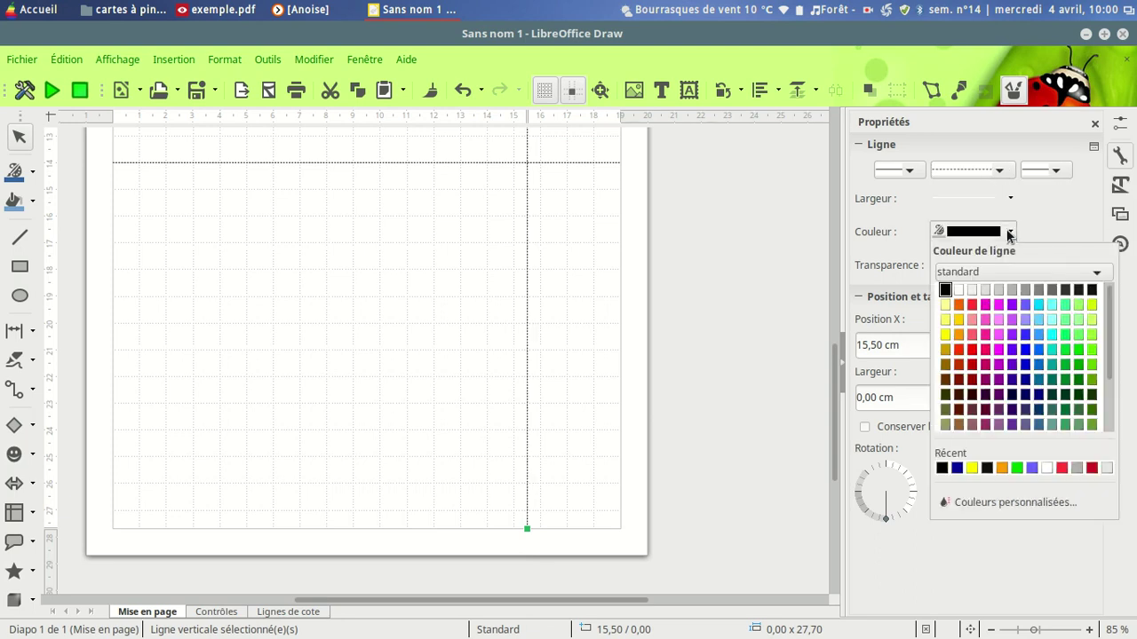
pyautogui.click(972, 304)
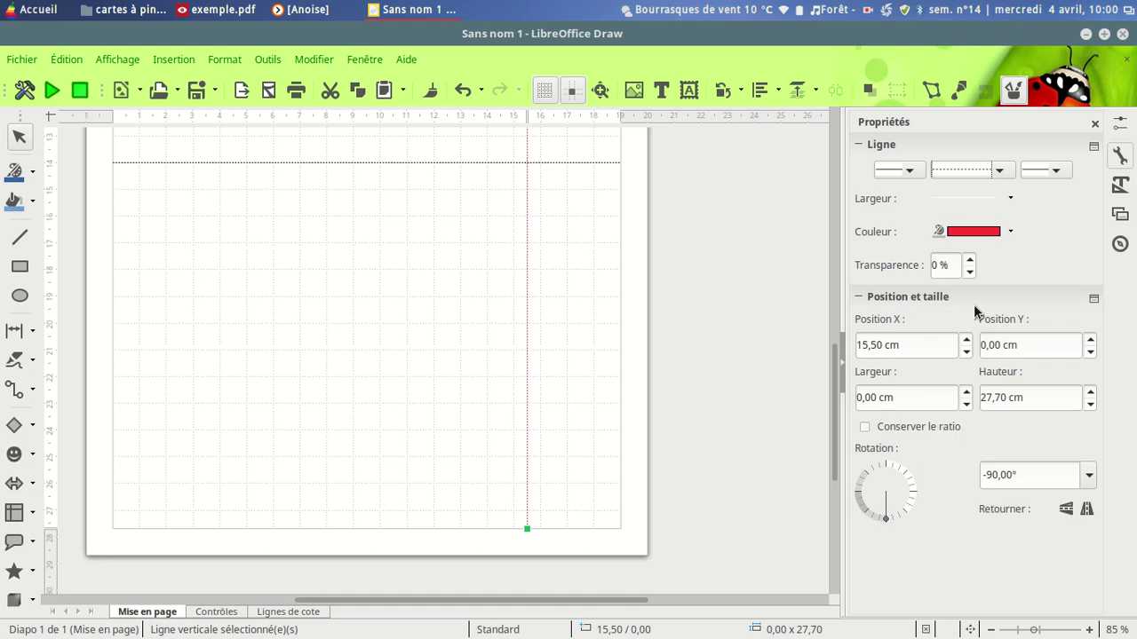
pyautogui.click(1010, 199)
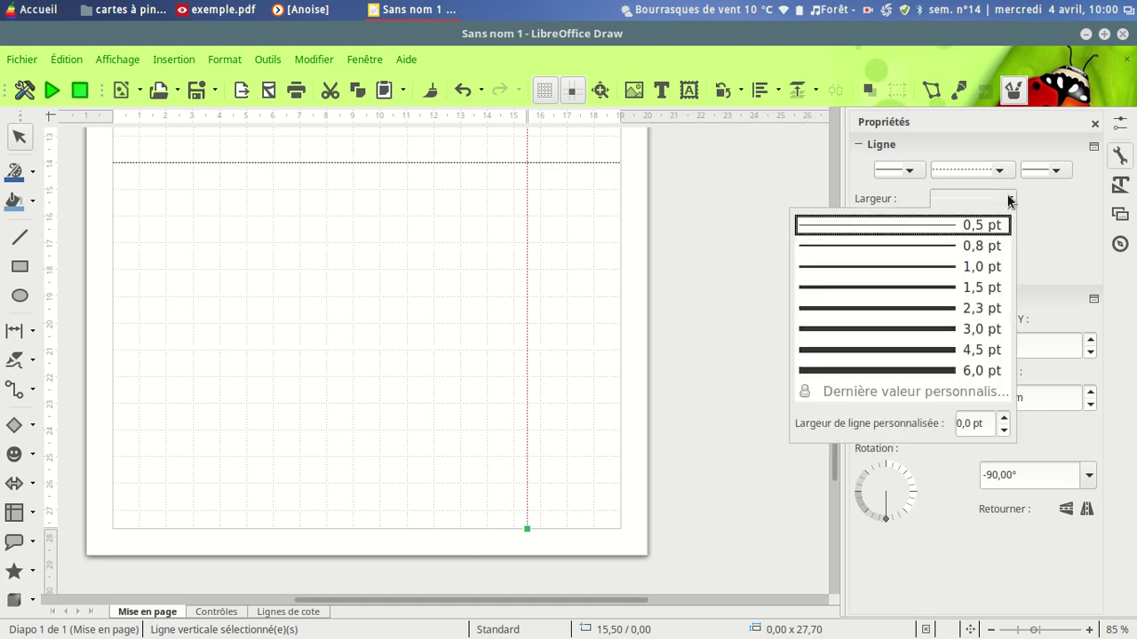
pyautogui.click(988, 267)
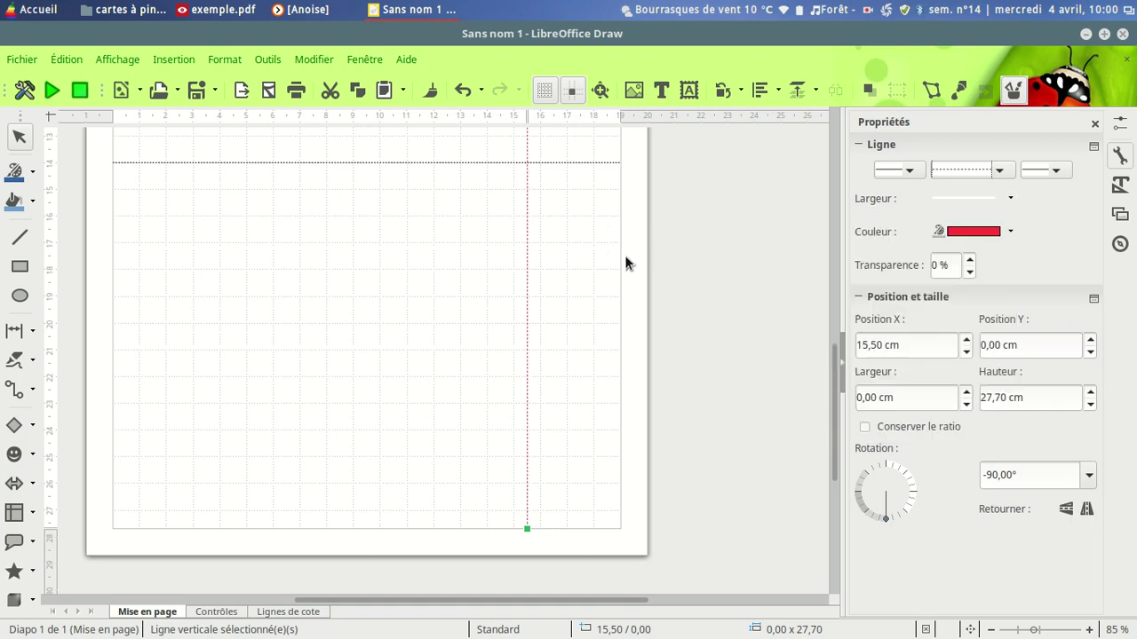
# Check the frame dimensions in exemple.pdf and draw a rectangle about 5.4 x 3.5 cm at the upper-left margin corner of the Draw page
pyautogui.scroll(9, 254, 272)
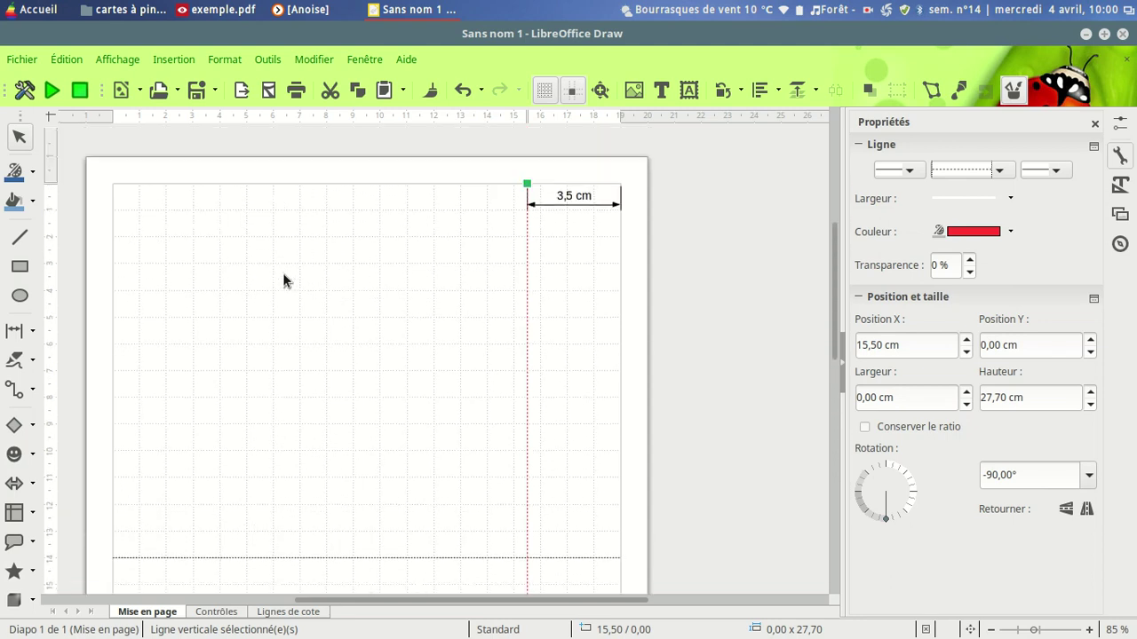
pyautogui.scroll(-2, 582, 341)
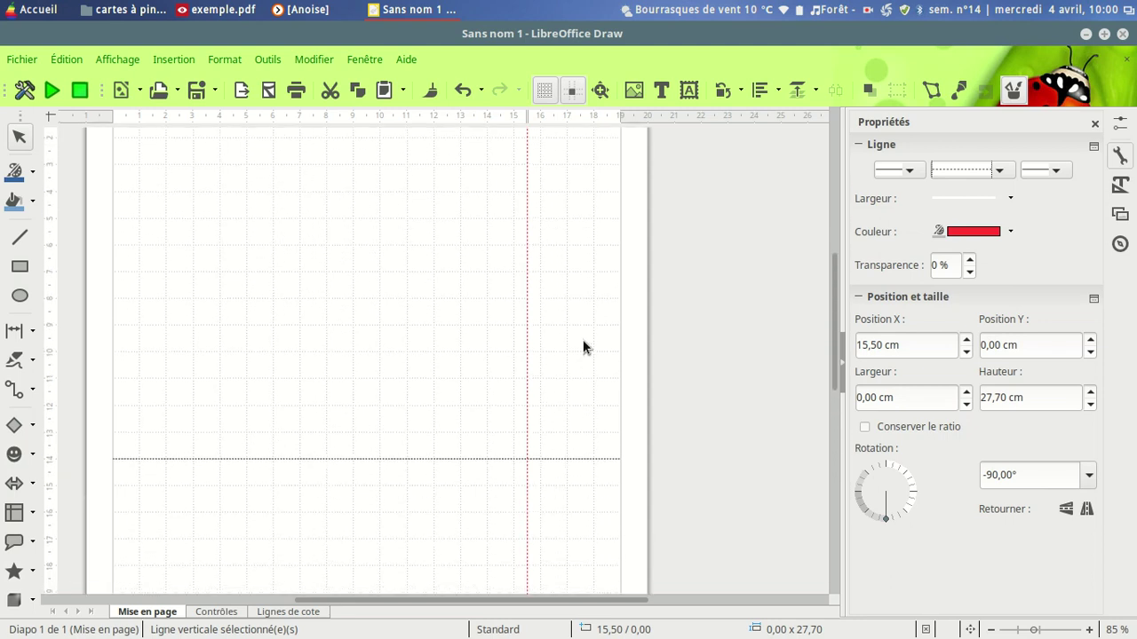
pyautogui.scroll(1, 584, 341)
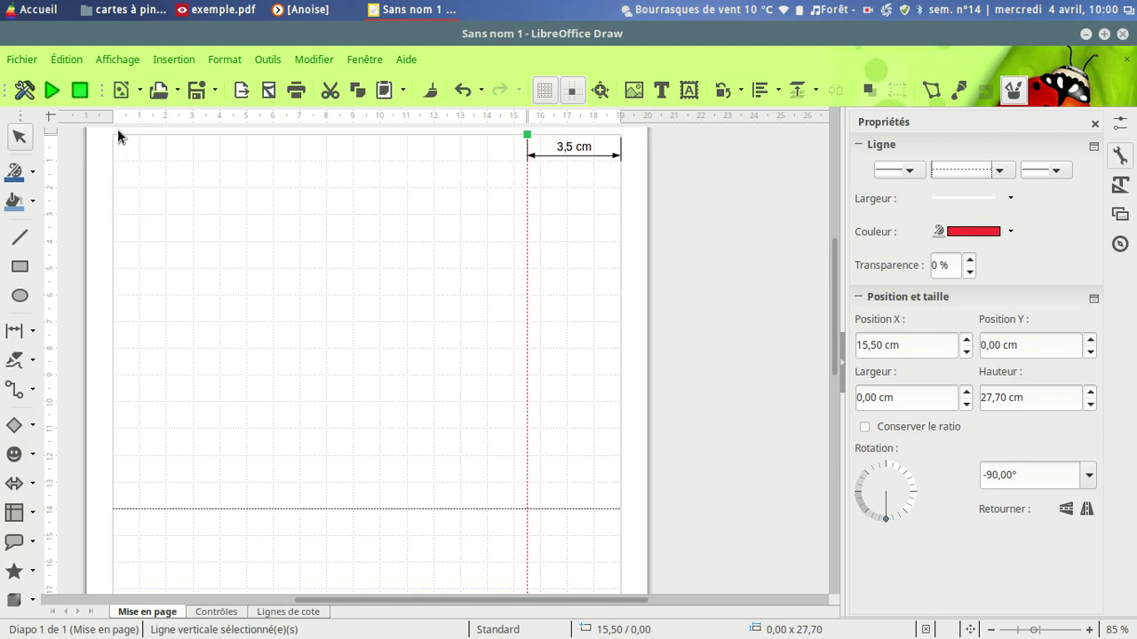
pyautogui.click(200, 13)
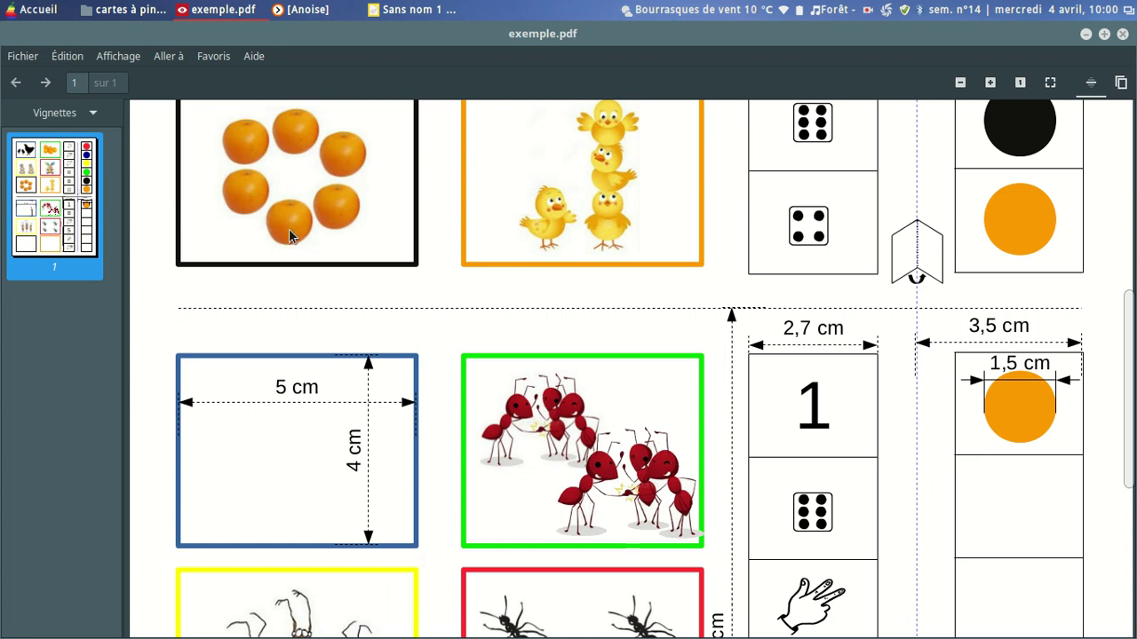
pyautogui.click(391, 11)
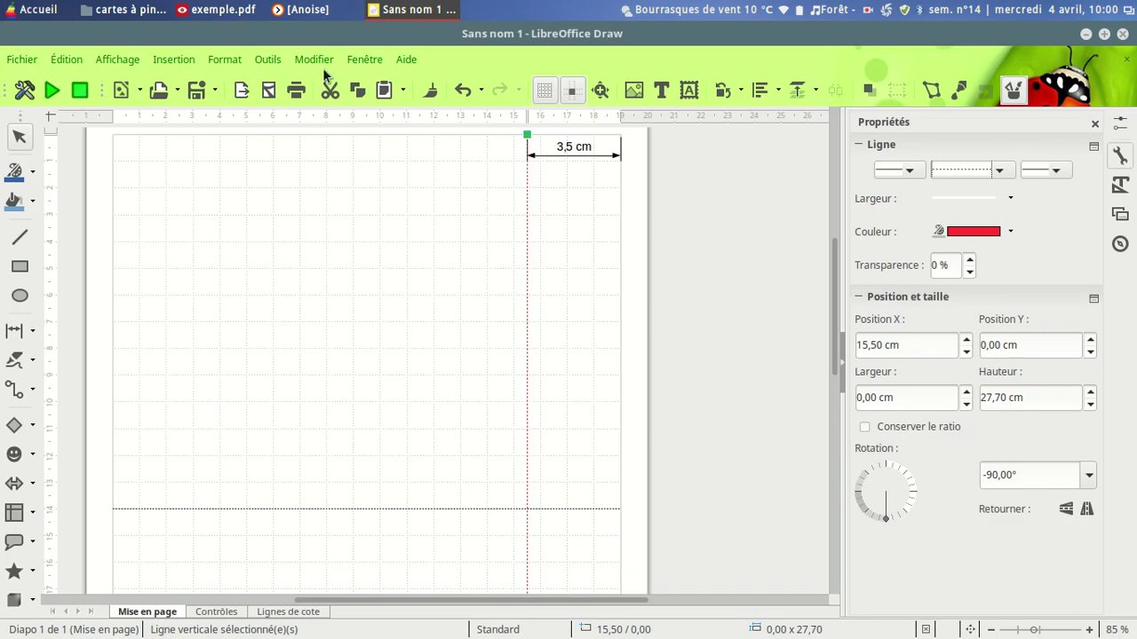
pyautogui.click(21, 266)
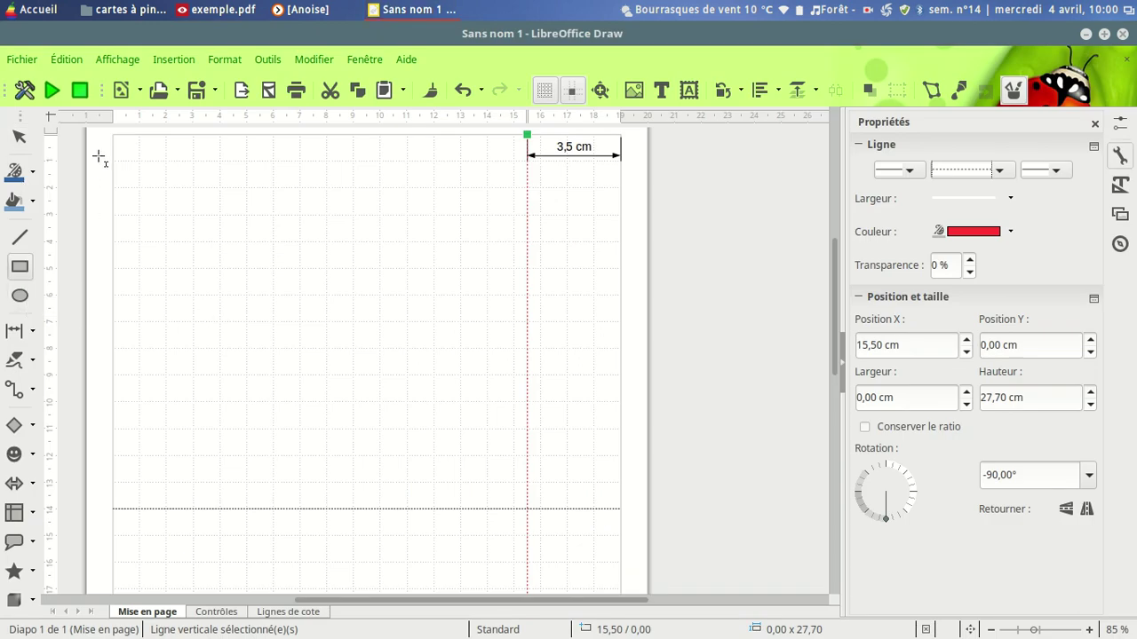
pyautogui.moveTo(113, 135); pyautogui.dragTo(257, 229)
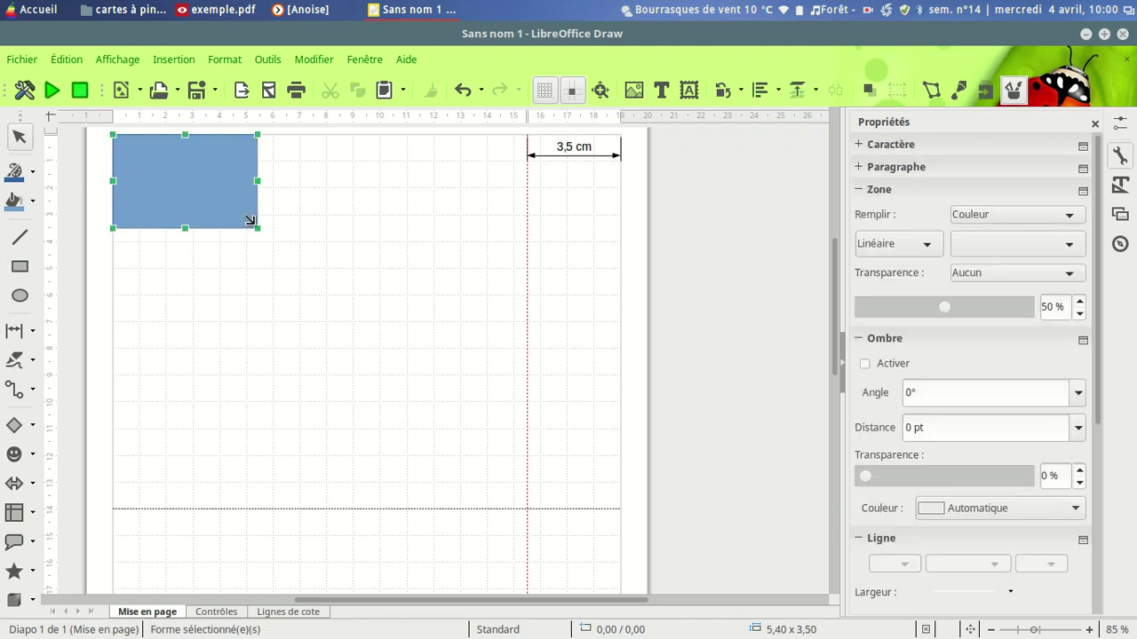
# Remove the rectangle's fill with Aucun(e) and set its outline width to 3.0 pt
pyautogui.click(1071, 219)
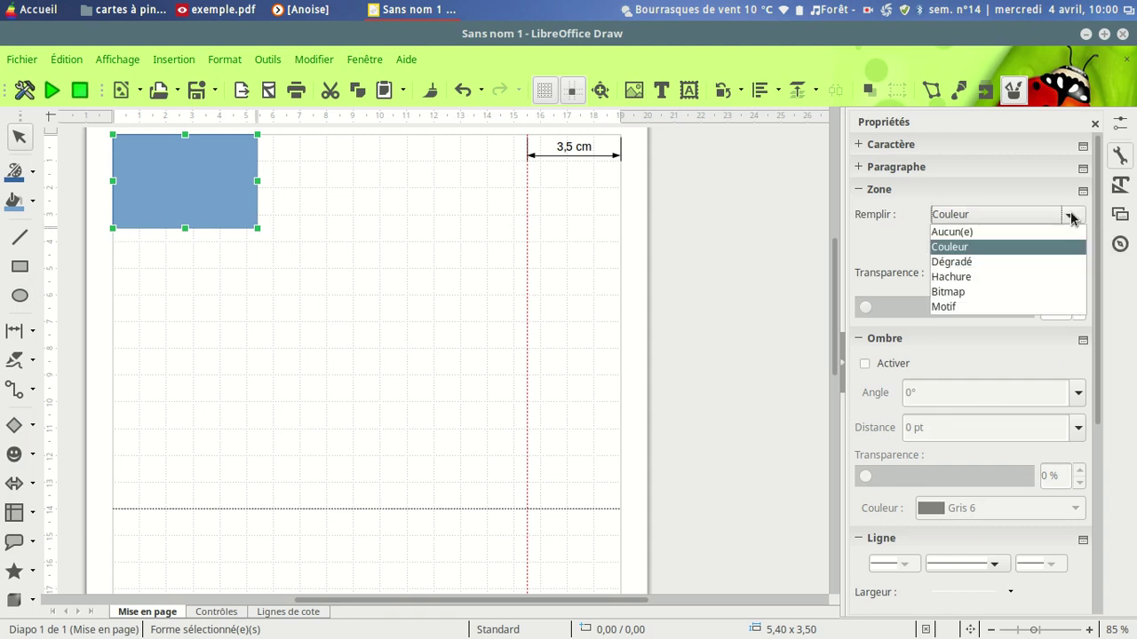
pyautogui.click(1041, 232)
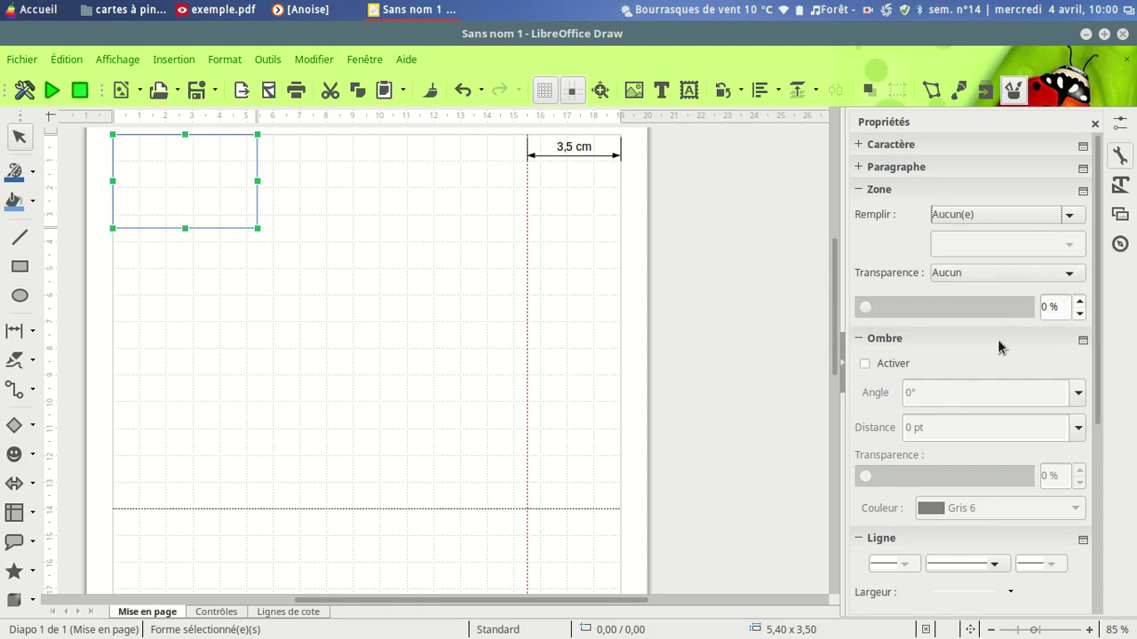
pyautogui.scroll(-5, 993, 346)
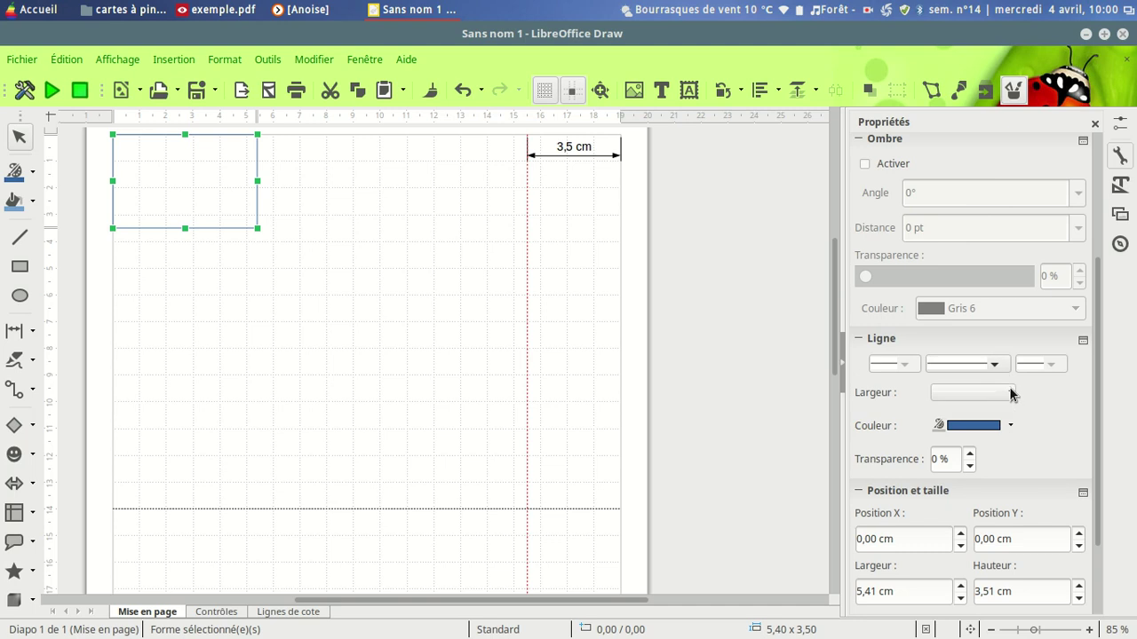
pyautogui.click(1010, 394)
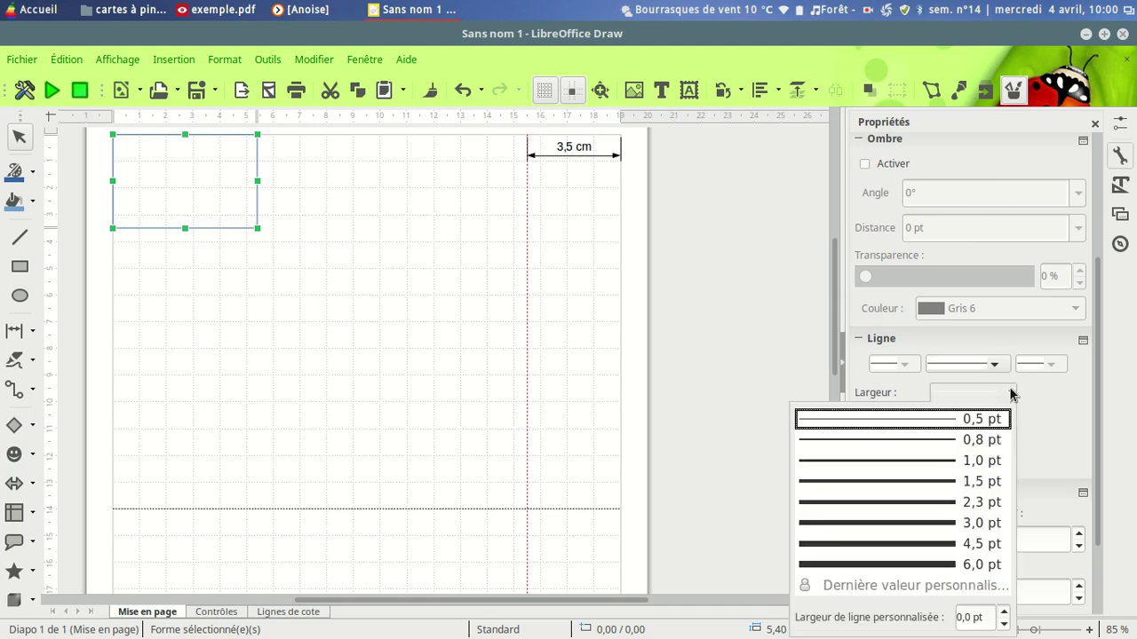
pyautogui.click(983, 526)
# Set the rectangle's size to 5 cm wide and 4 cm high, and deselect it
pyautogui.scroll(-4, 1053, 430)
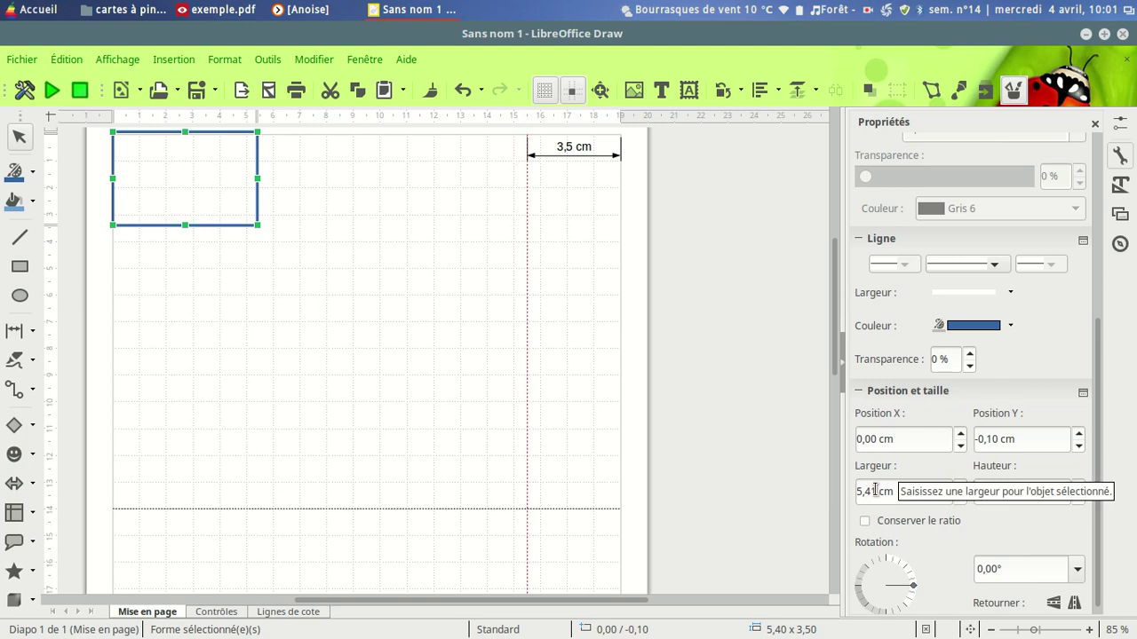
pyautogui.moveTo(876, 491); pyautogui.dragTo(840, 489)
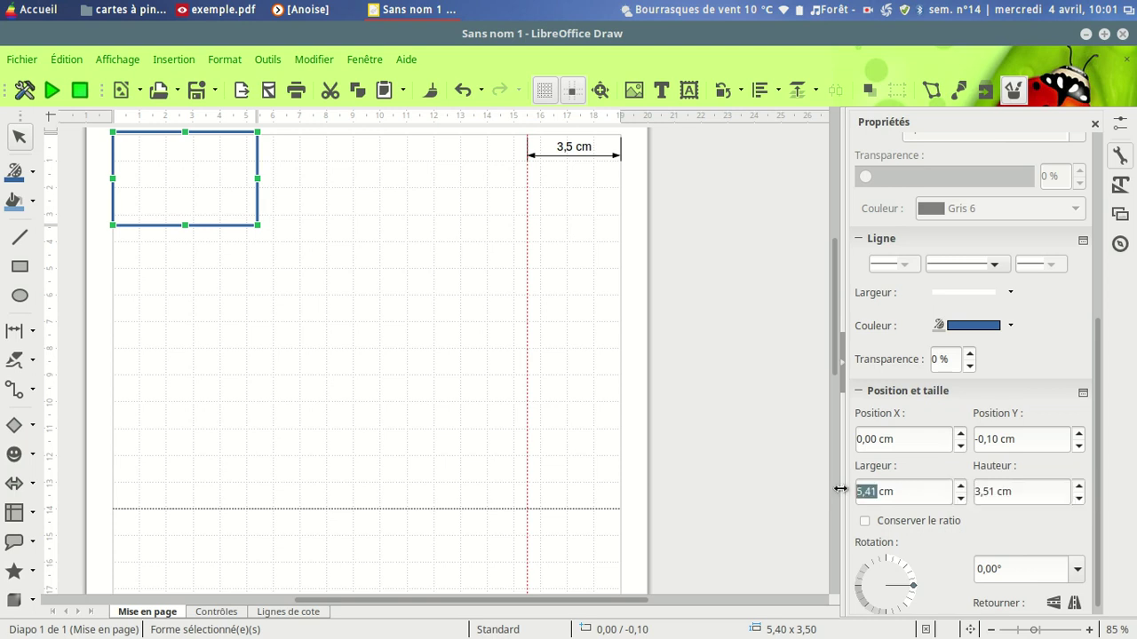
pyautogui.write('5')
pyautogui.press('Return')
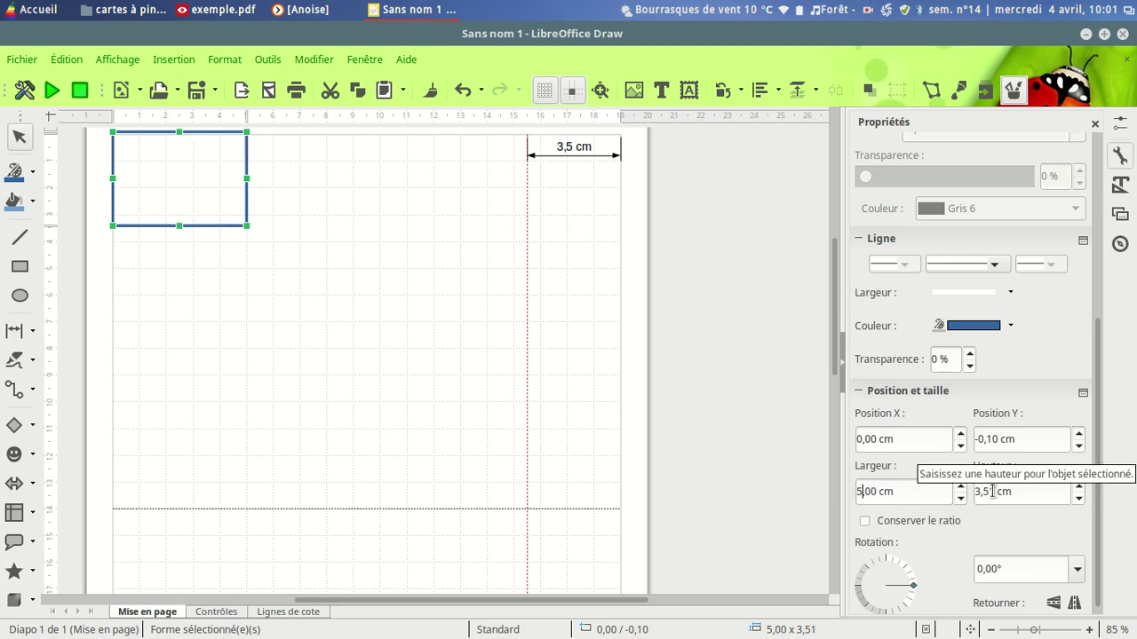
pyautogui.moveTo(992, 491); pyautogui.dragTo(968, 500)
pyautogui.write('4')
pyautogui.press('Return')
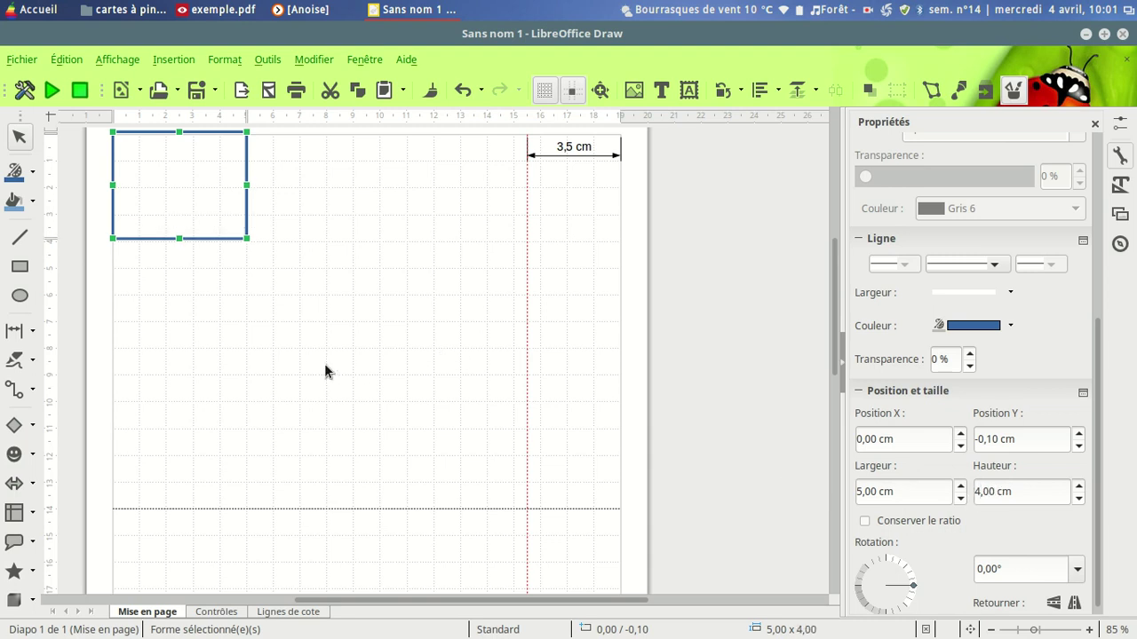
pyautogui.scroll(1, 344, 380)
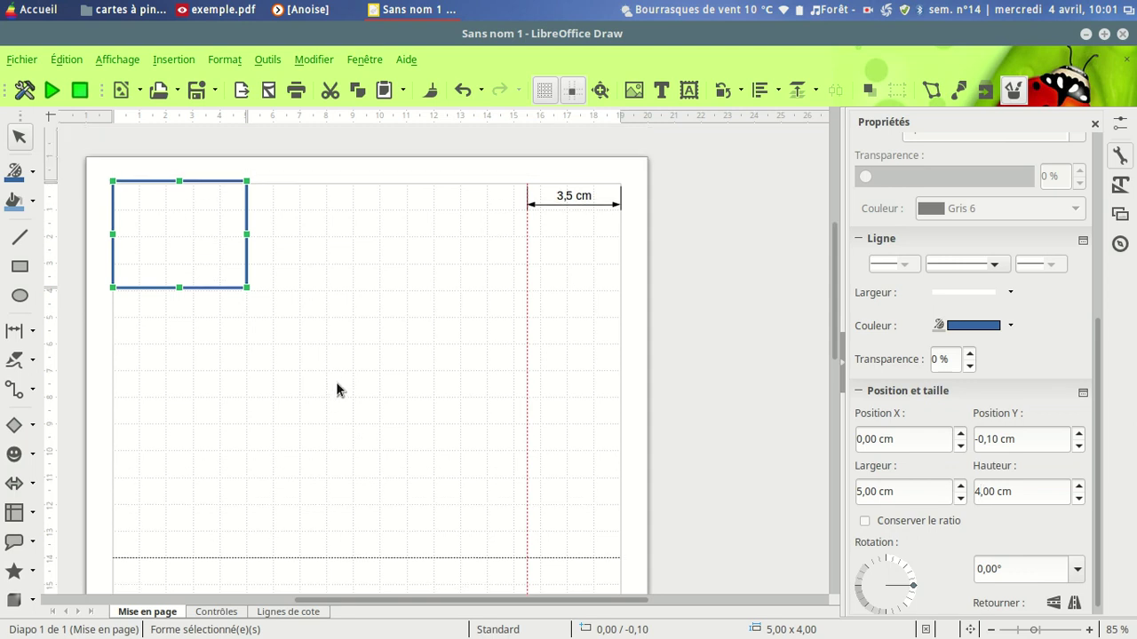
pyautogui.click(658, 314)
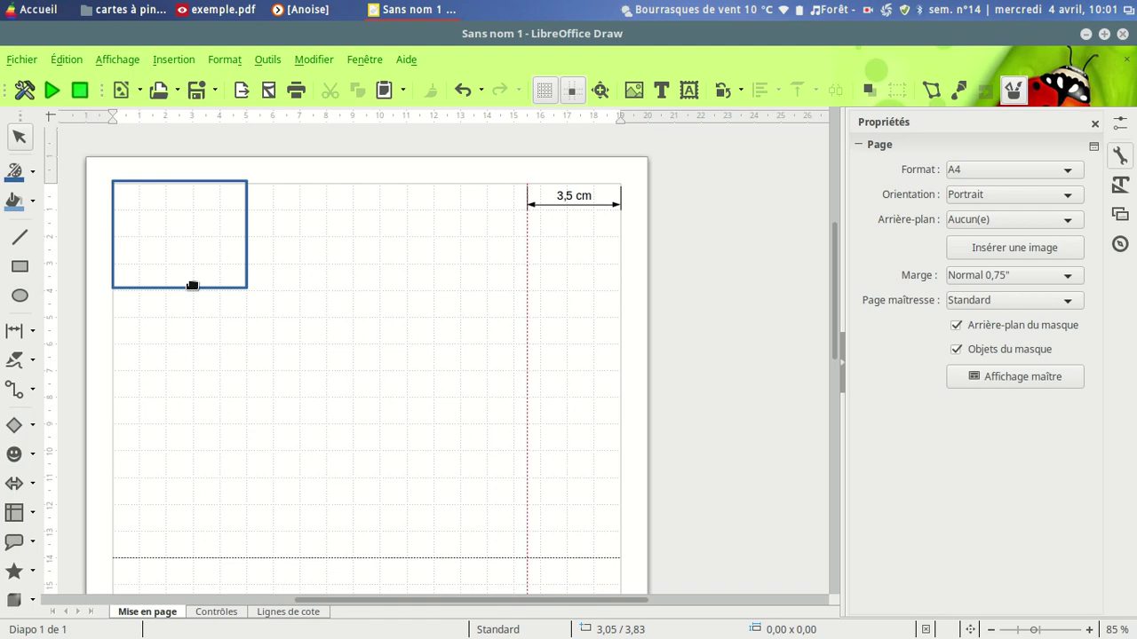
# Nudge the blue rectangle down in fine increments to a Y position of 0,01 cm, aligning its upper edge with the page margin
pyautogui.scroll(1, 159, 339)
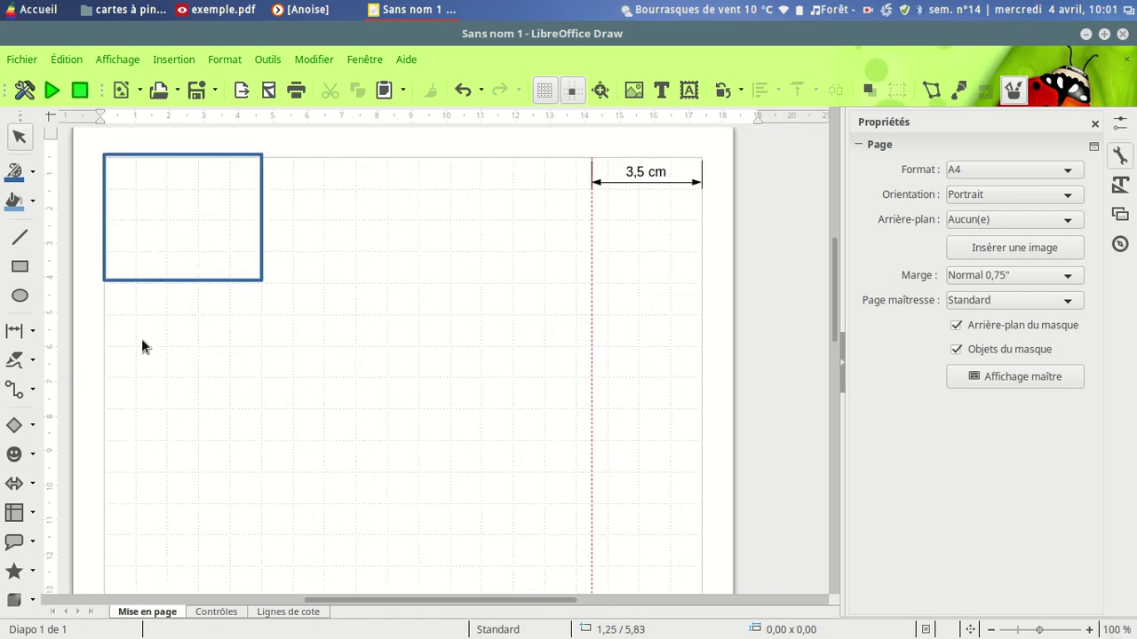
pyautogui.scroll(1, 142, 345)
pyautogui.scroll(3, 294, 343)
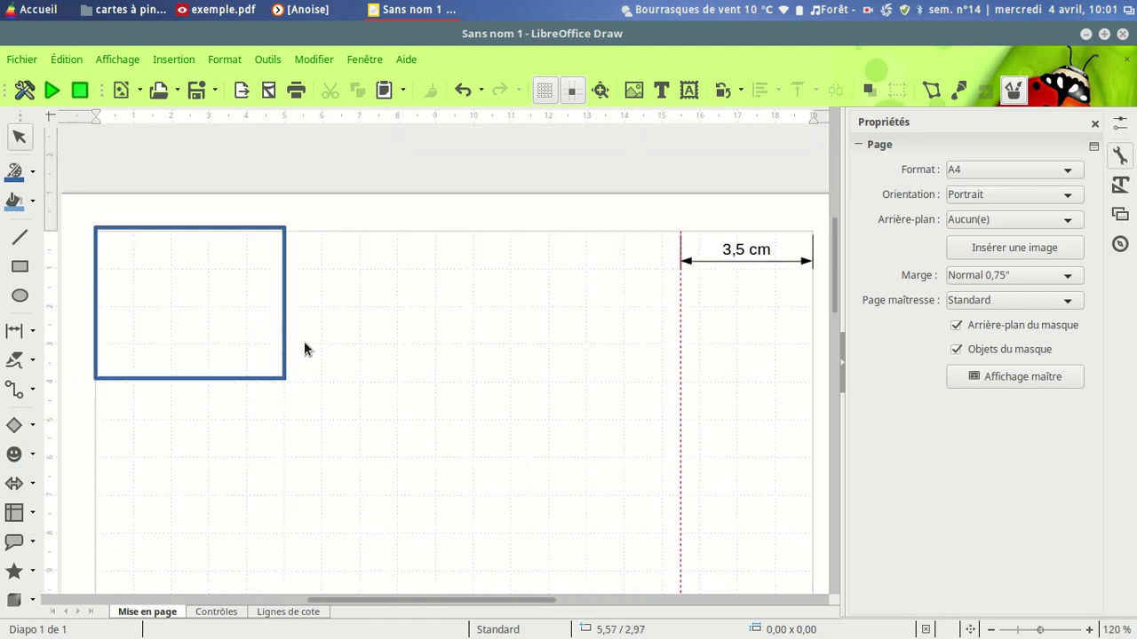
pyautogui.click(283, 275)
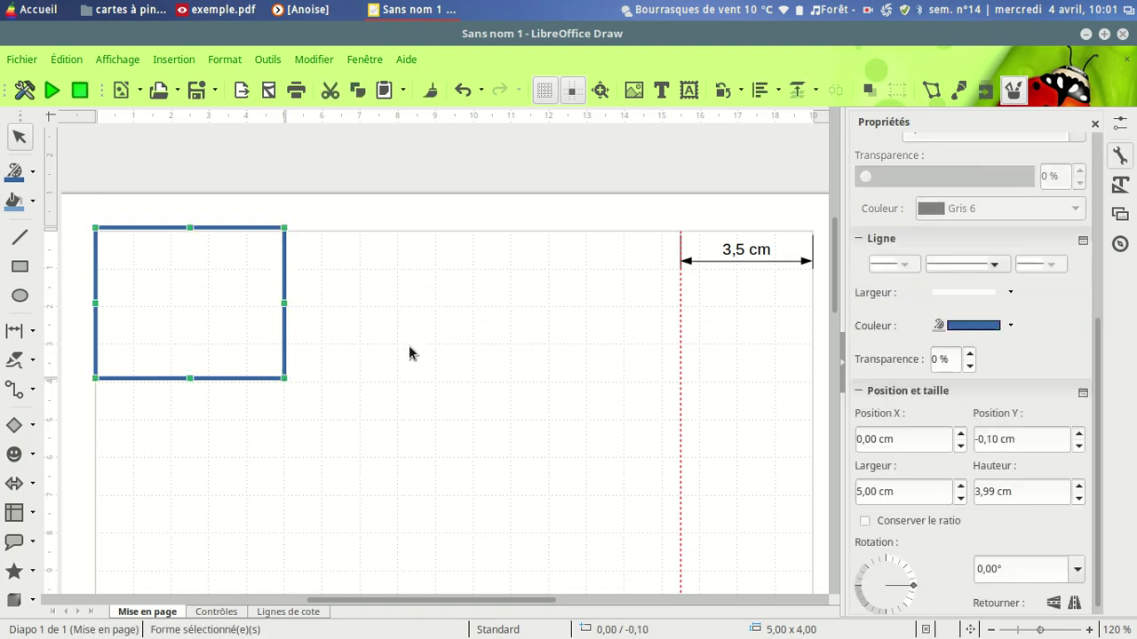
pyautogui.hotkey('alt', 'Down')
pyautogui.hotkey('alt', 'Down')
pyautogui.hotkey('alt', 'Down')
pyautogui.hotkey('alt', 'Down')
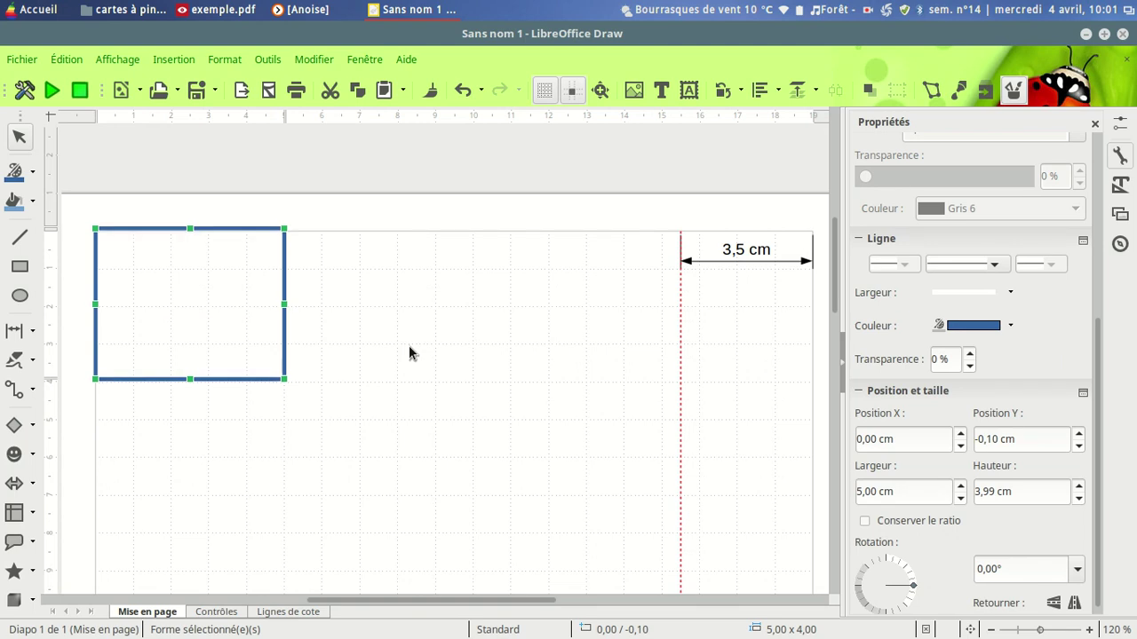
pyautogui.hotkey('alt', 'Down')
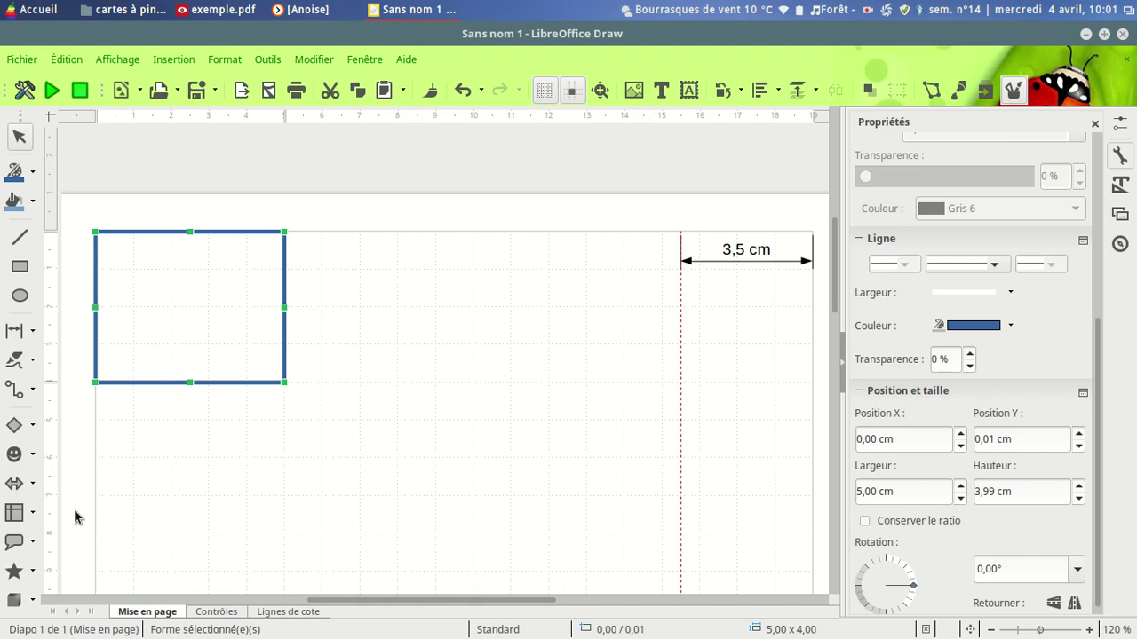
# Enter text beginning with "h" inside the blue rectangle
pyautogui.write('h')
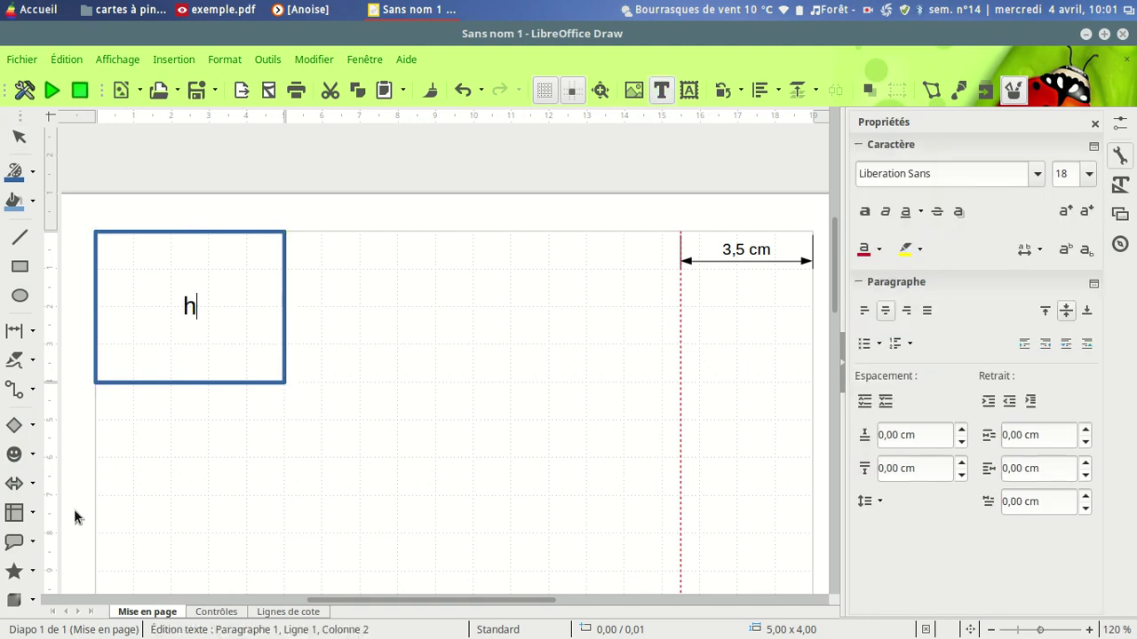